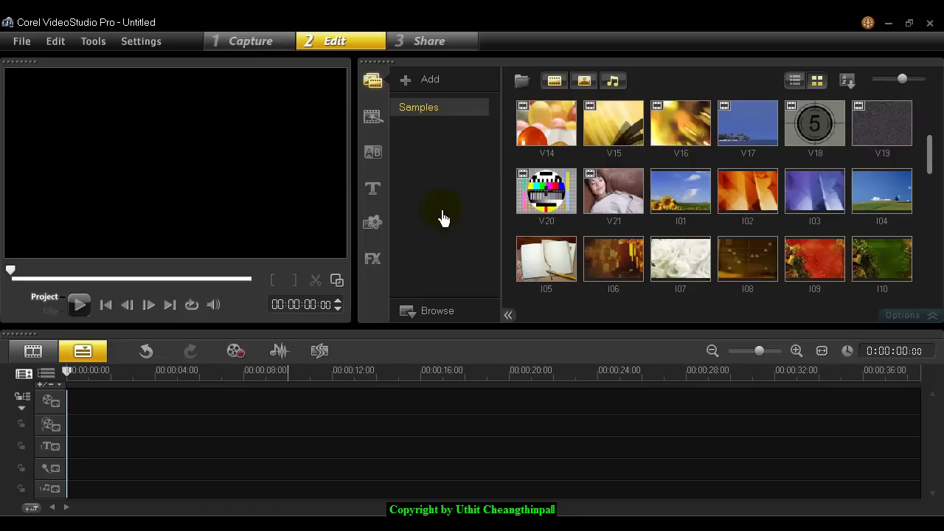
- Place the sample video V11 at the start of the main video track
left_click_drag(929, 175, 932, 152)
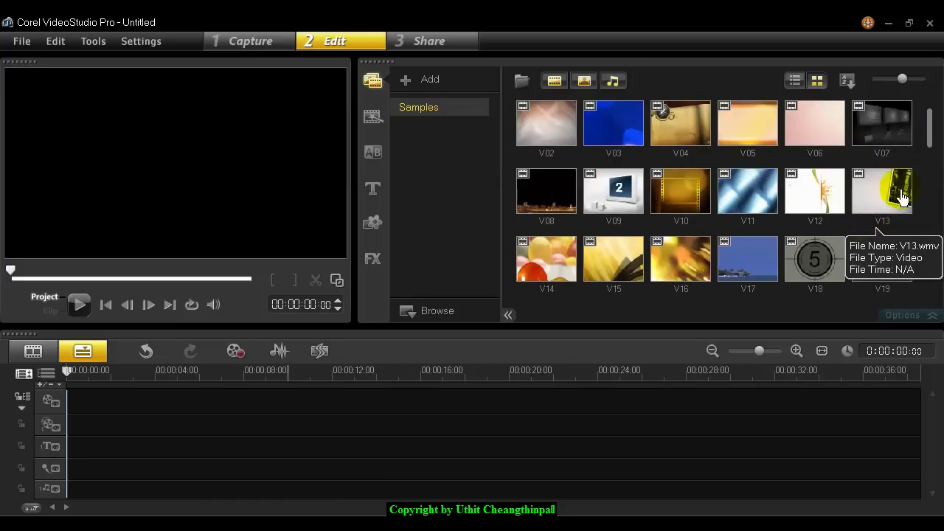
left_click(747, 199)
left_click_drag(450, 383, 399, 406)
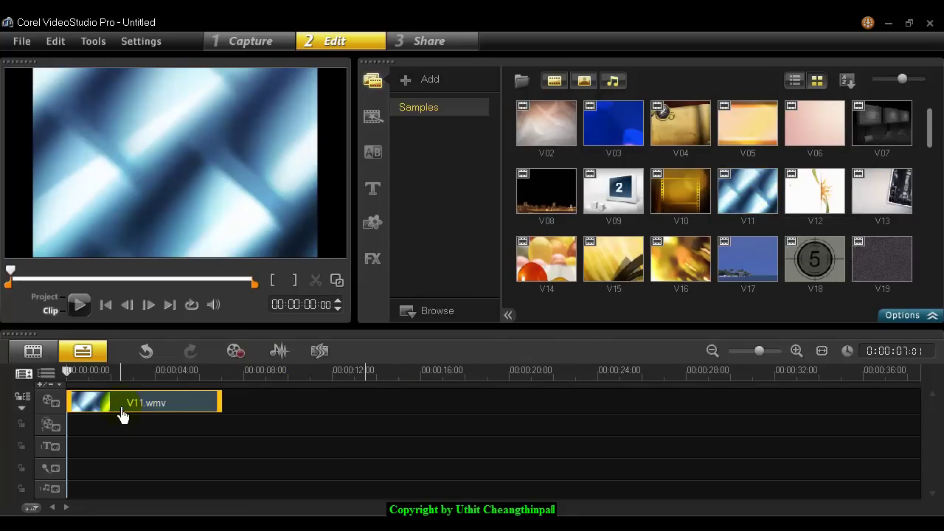
- Add the sample video V14 at the start of the overlay track and trim its end to match V11
left_click(795, 352)
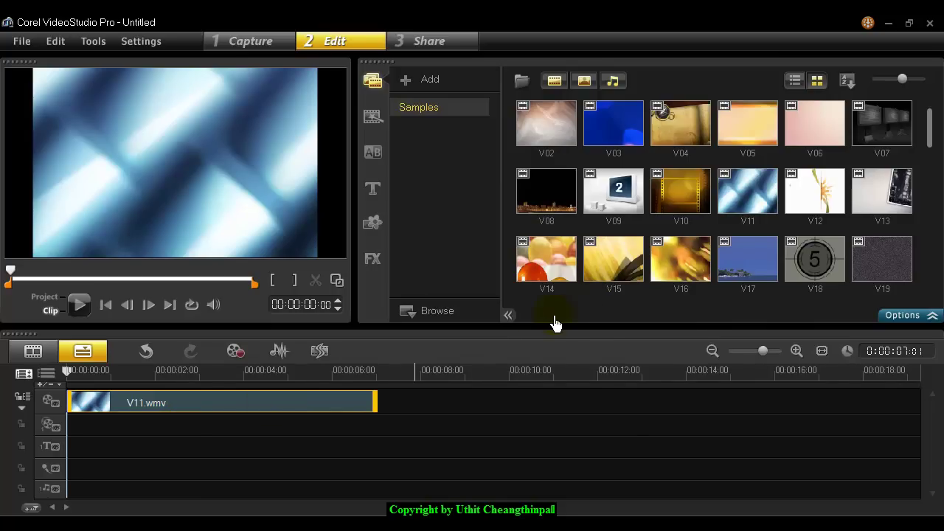
left_click_drag(554, 274, 71, 428)
left_click(132, 432)
left_click_drag(501, 434, 377, 428)
left_click(258, 428)
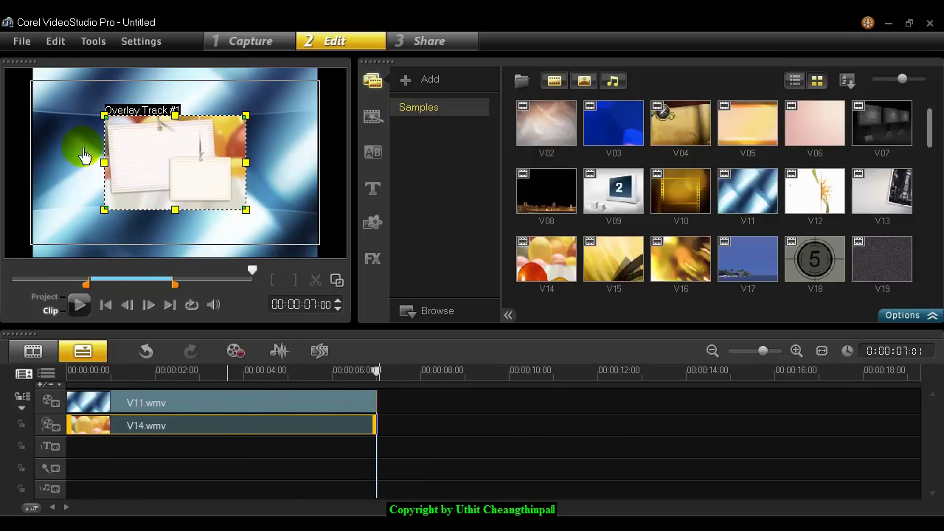
- Shrink the V14 overlay in the preview and move it close to the middle of the frame
mouse_move(200, 378)
left_mouse_down()
mouse_move(152, 377)
mouse_move(246, 379)
mouse_move(196, 375)
left_mouse_up()
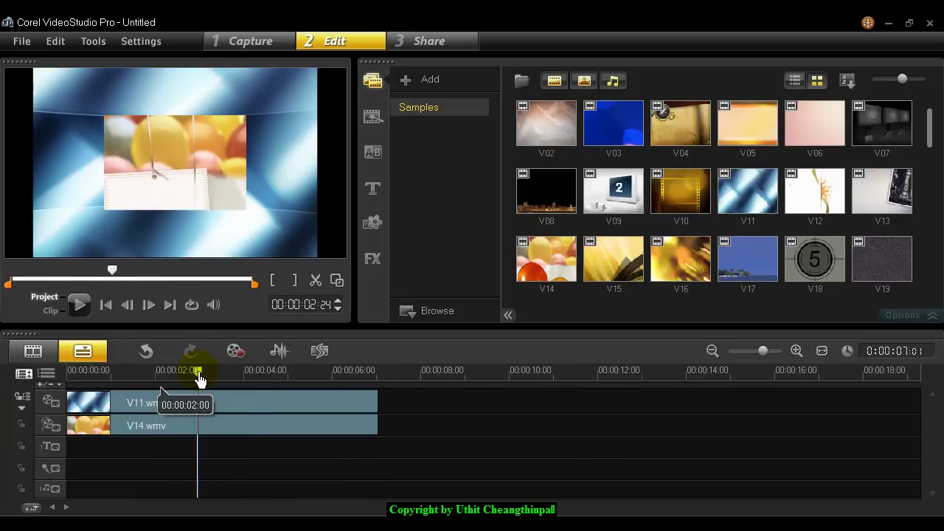
left_click(197, 427)
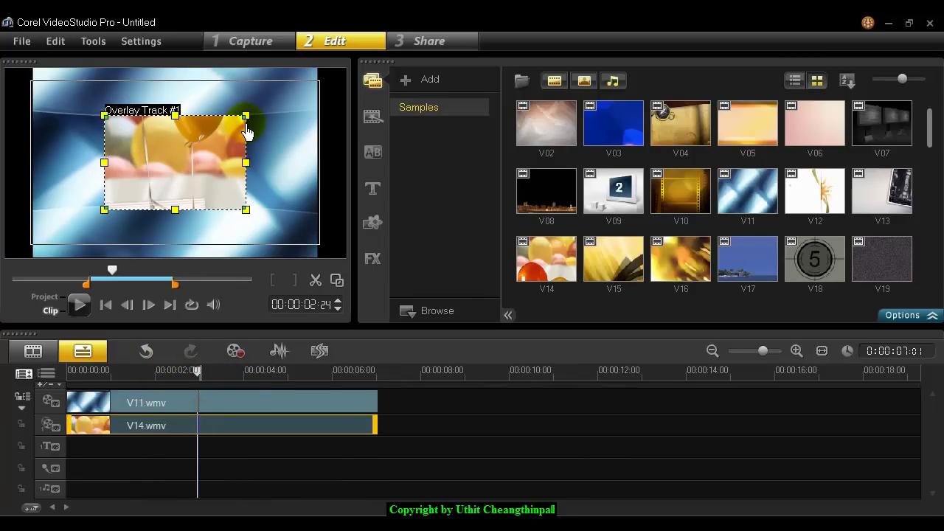
left_click_drag(246, 120, 216, 140)
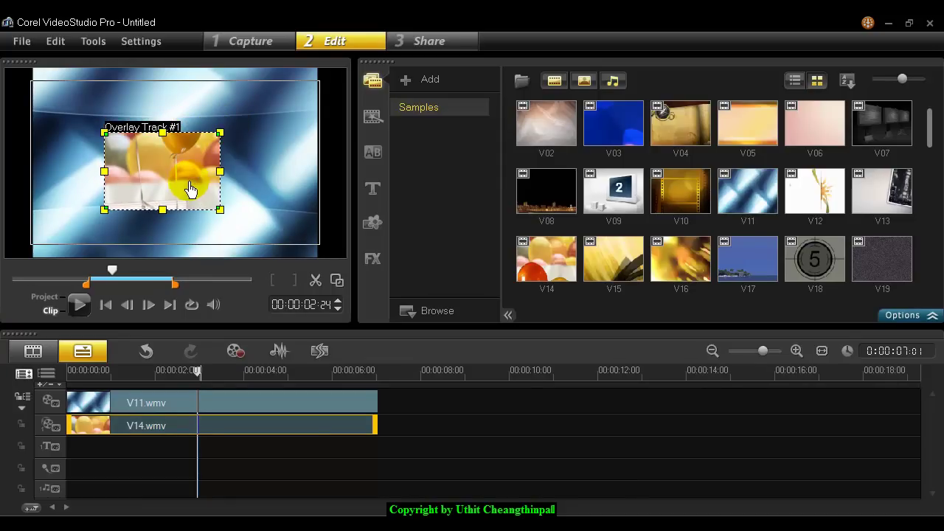
left_click_drag(188, 188, 195, 178)
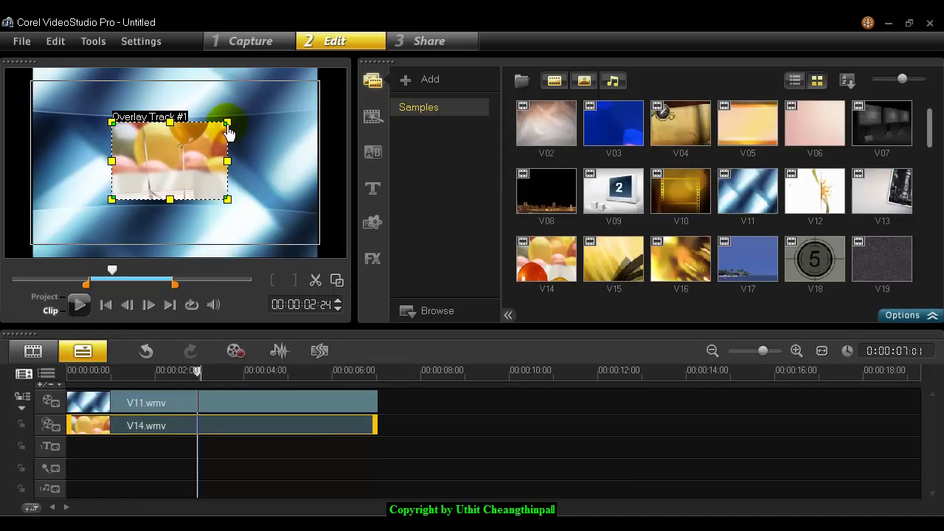
left_click_drag(231, 129, 225, 132)
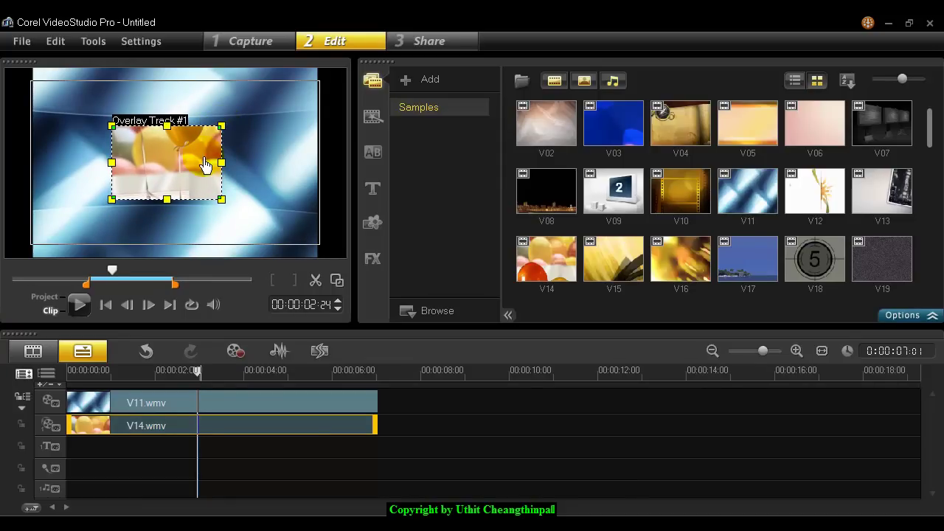
left_click_drag(178, 169, 188, 171)
- Apply Keep Aspect Ratio to the V14 overlay and anchor it at the center of the frame
right_click(177, 158)
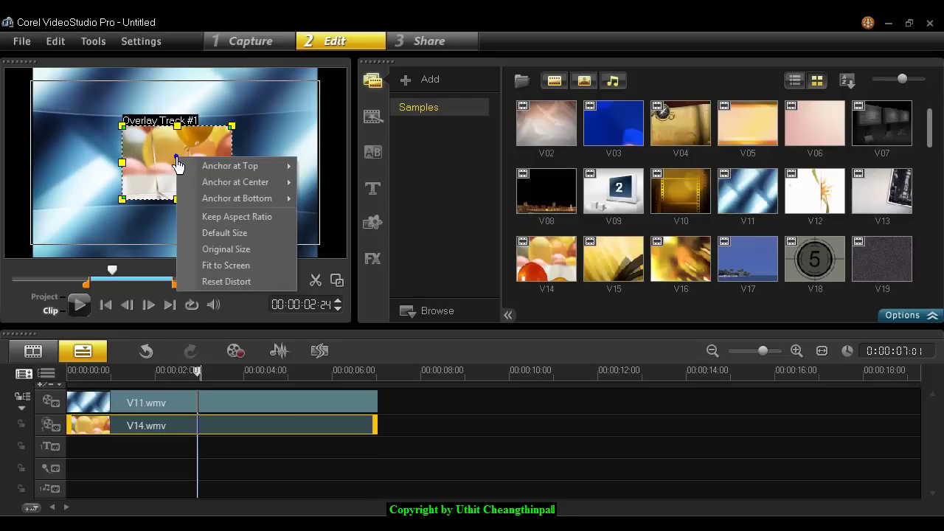
left_click(234, 218)
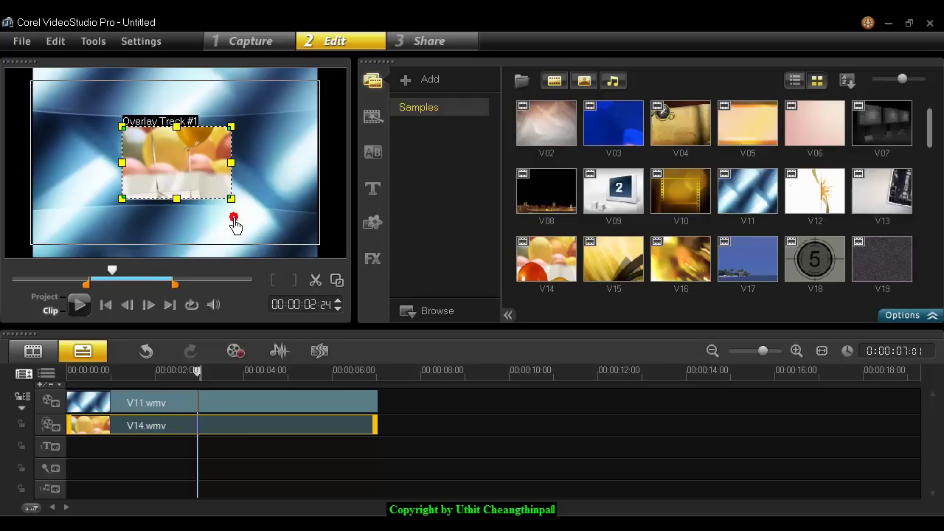
right_click(192, 172)
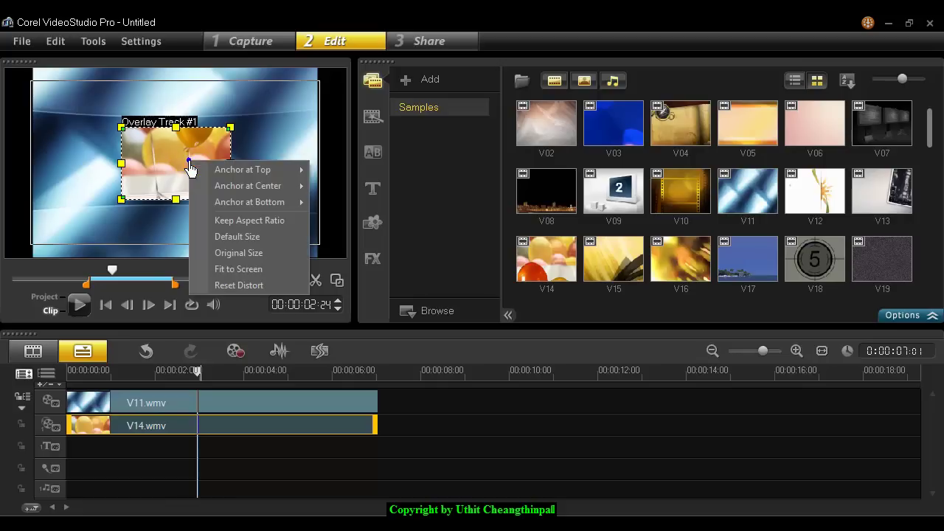
mouse_move(249, 185)
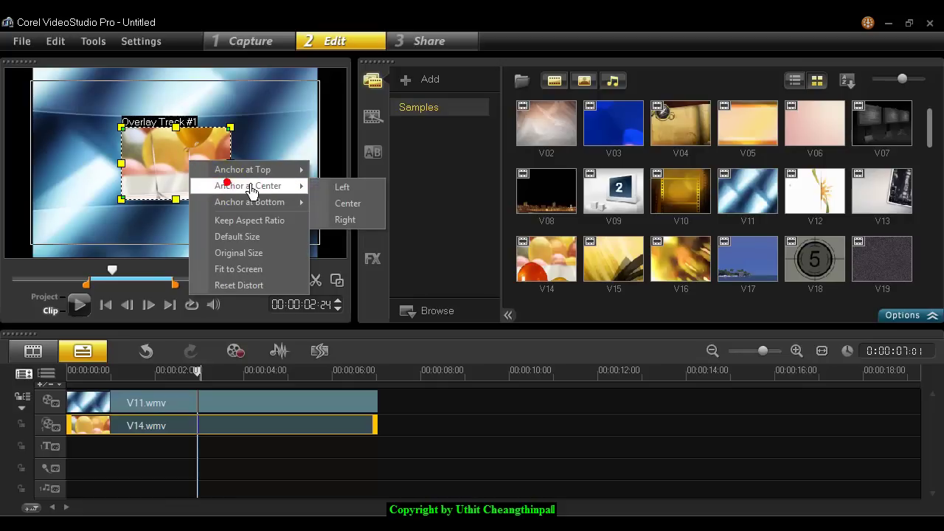
left_click(341, 205)
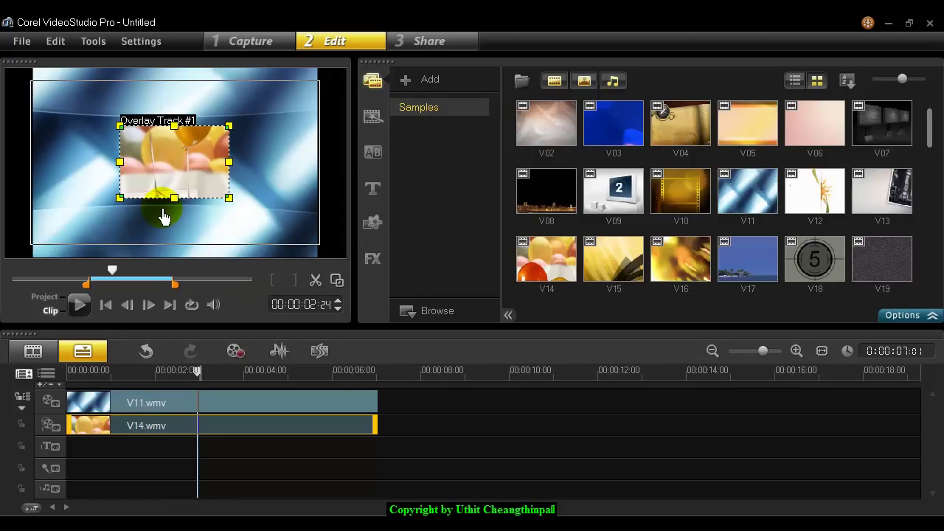
- Play the project from the start to review the centered overlay over the background clip
left_click_drag(145, 371, 224, 385)
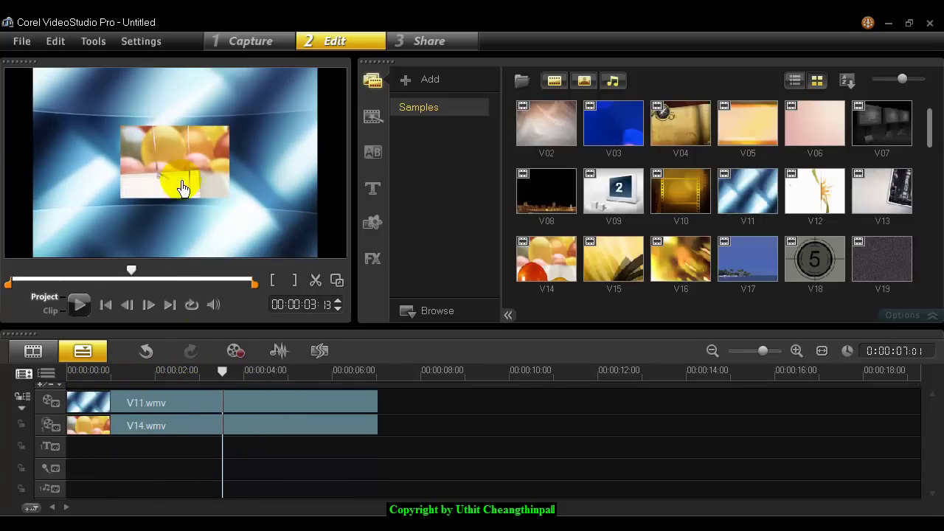
left_click_drag(221, 379, 67, 386)
left_click(79, 306)
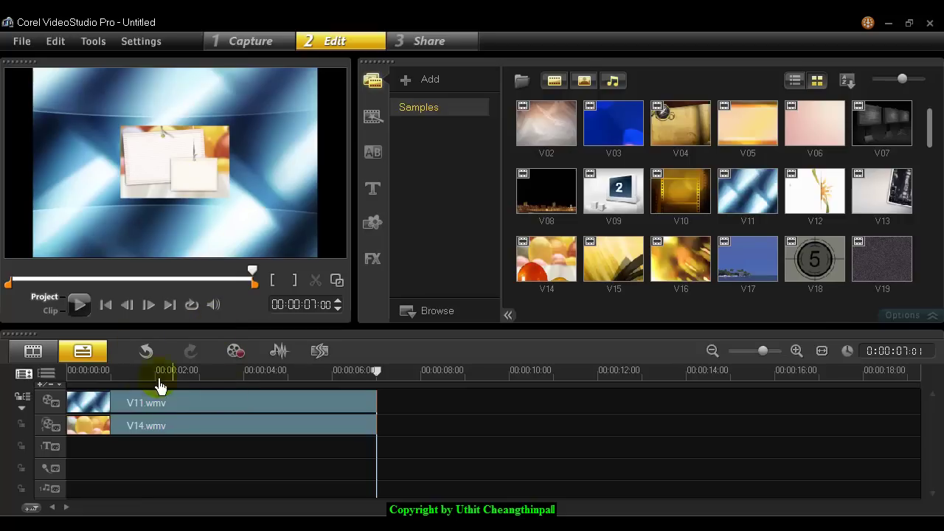
- Inspect the V14 overlay's direction and style attributes, and scrub through the project to check how the overlay enters and exits
left_click(132, 433)
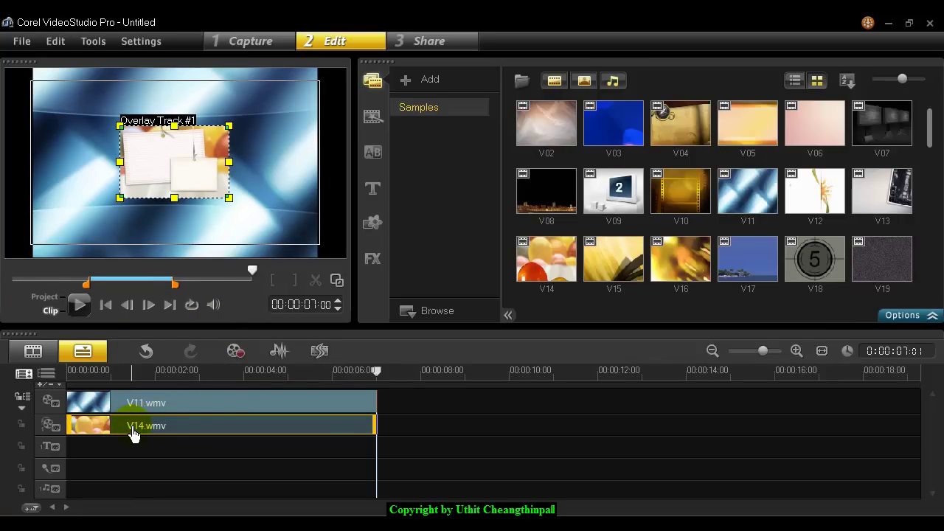
left_click(894, 317)
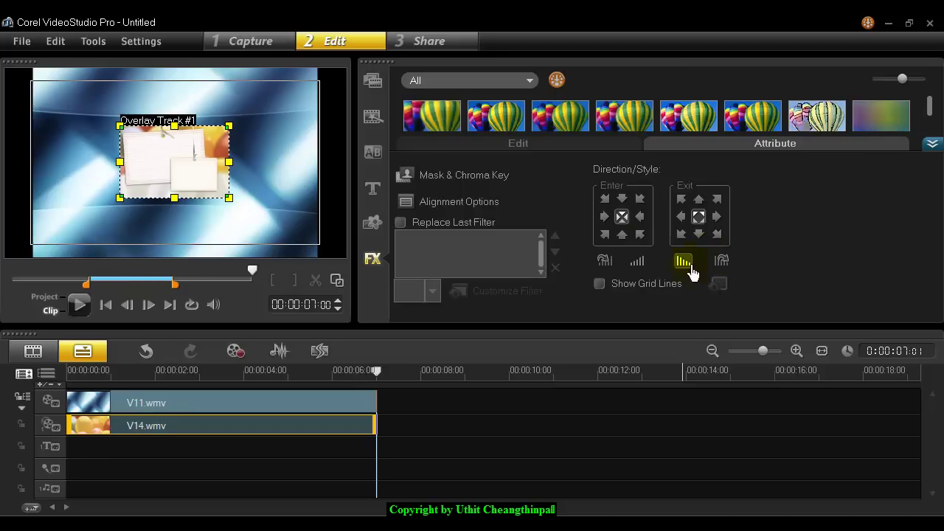
left_click(640, 218)
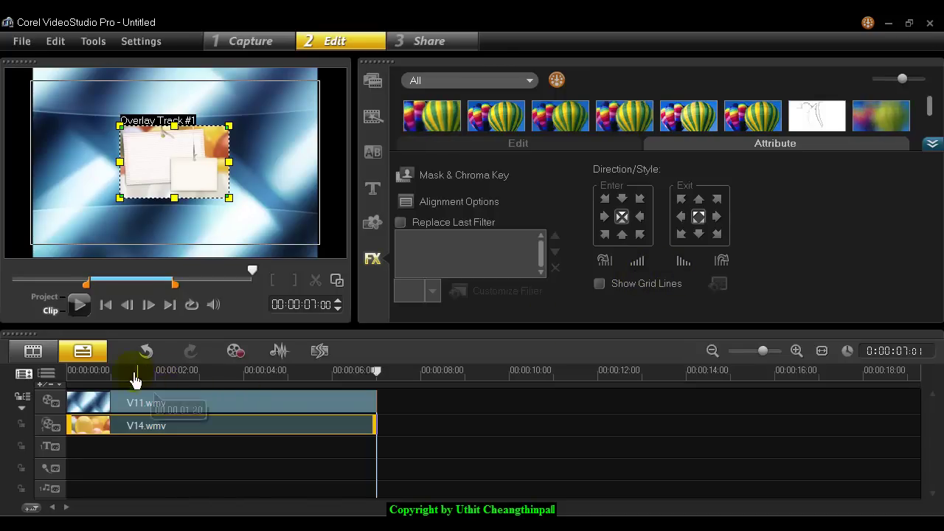
left_click_drag(119, 372, 65, 381)
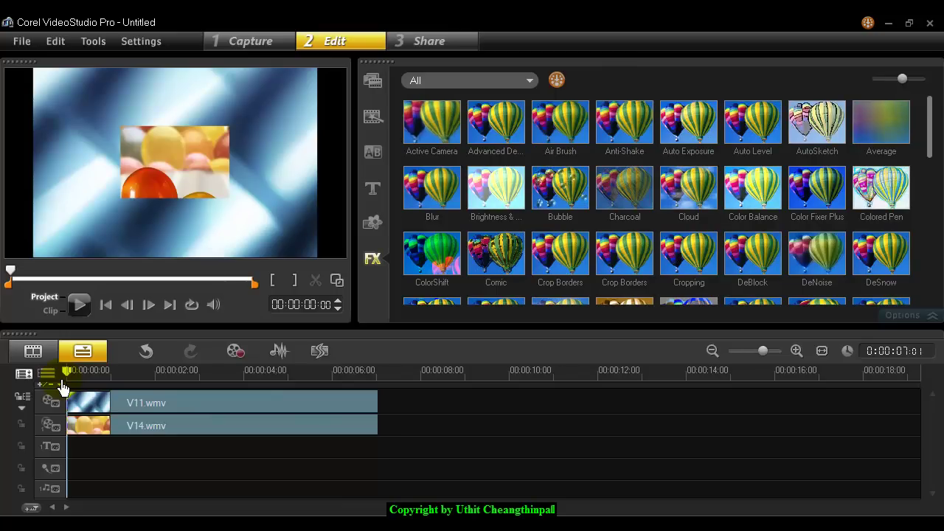
left_click_drag(70, 389, 375, 376)
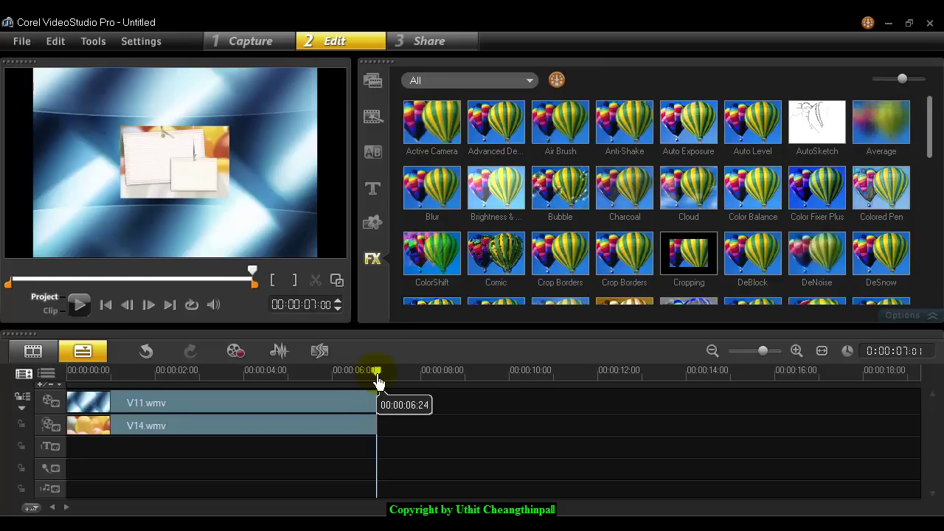
- Apply the fade-in motion effect to the V14 overlay clip
left_click(241, 433)
left_click(903, 316)
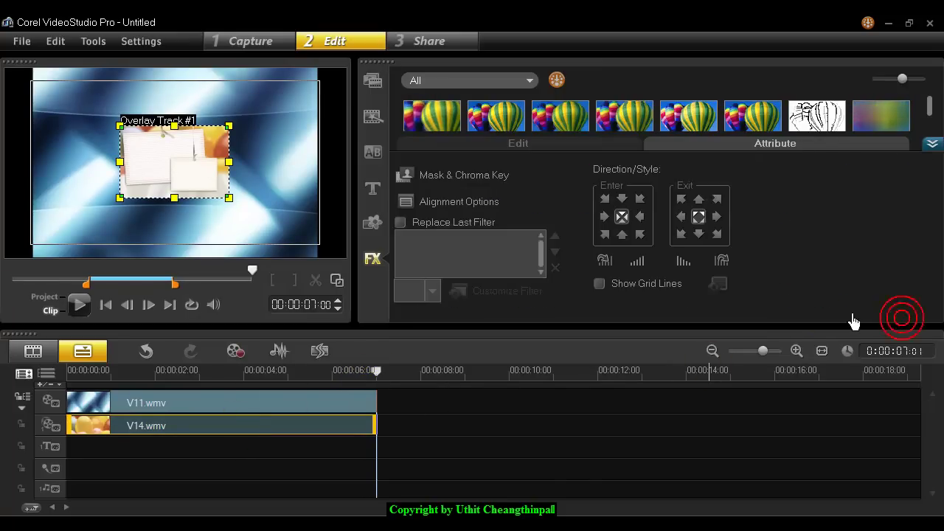
left_click(638, 263)
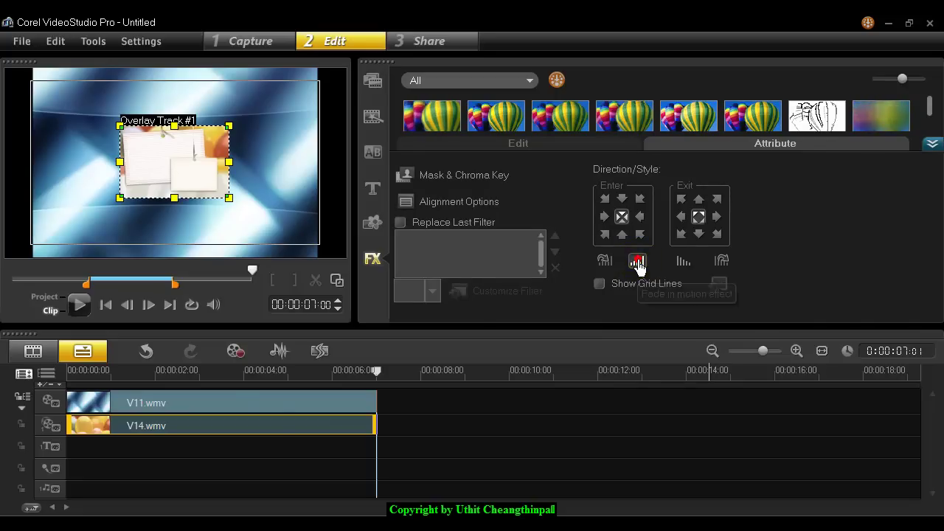
- Play the project from the start to review the overlay's fade-in
left_click(72, 377)
mouse_move(78, 384)
left_mouse_down()
mouse_move(135, 384)
mouse_move(68, 376)
left_mouse_up()
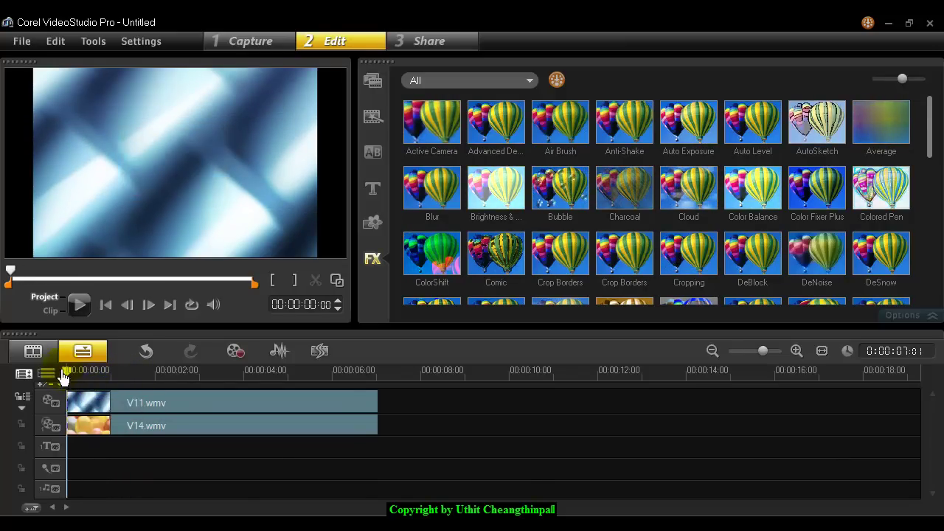
left_click(80, 306)
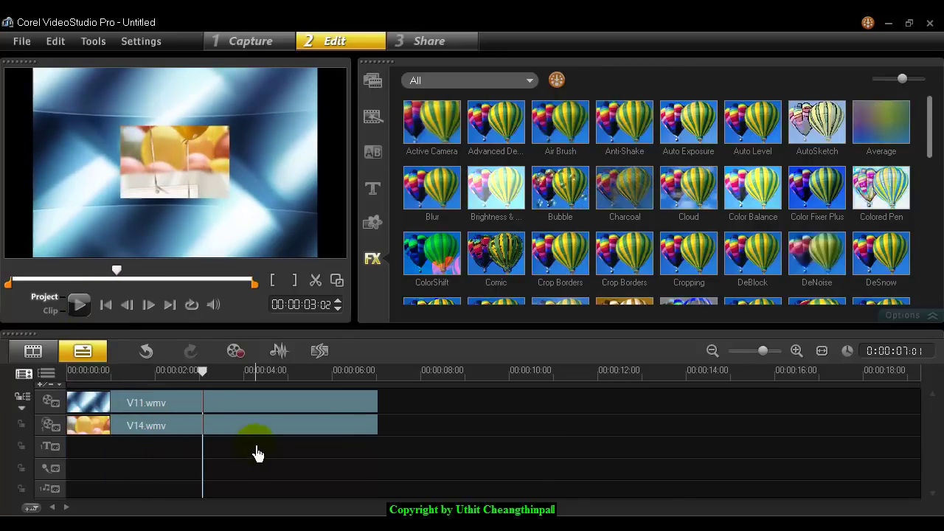
- Apply the fade-out motion effect to the V14 overlay clip
left_click(274, 432)
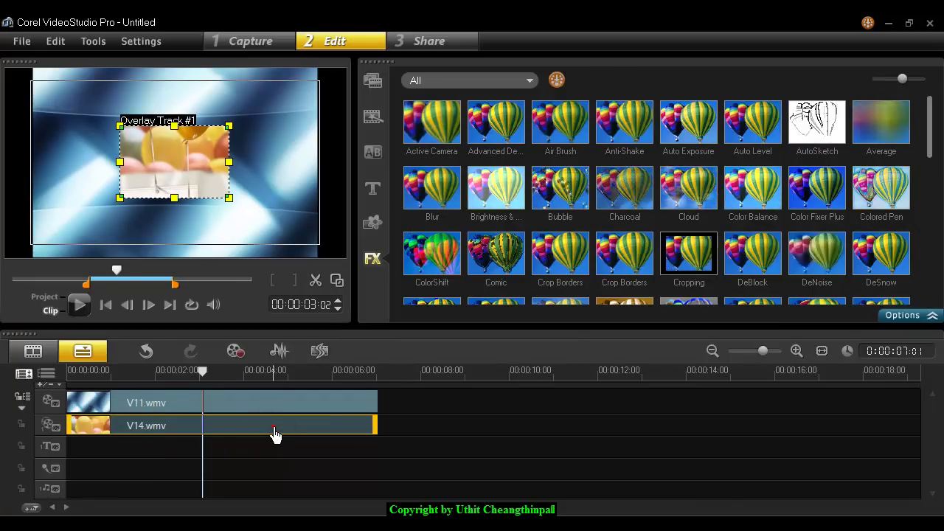
double_click(274, 433)
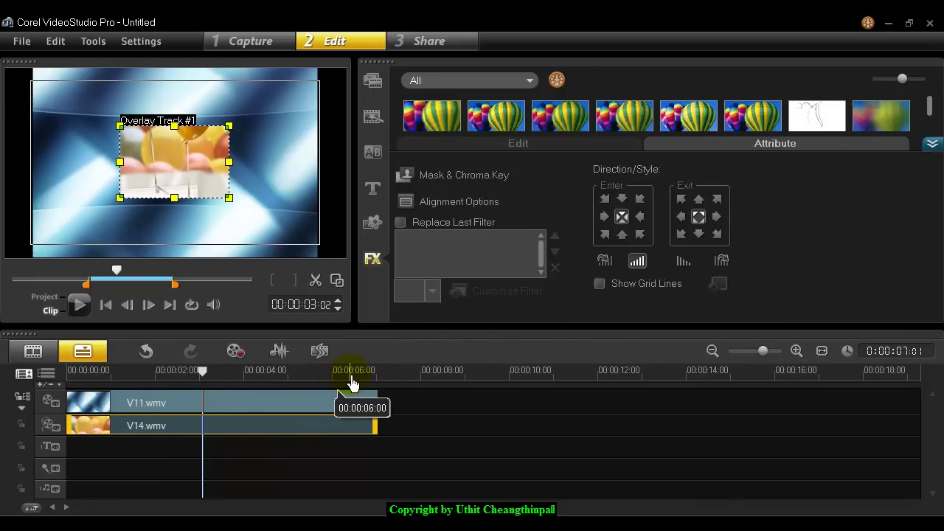
left_click(683, 262)
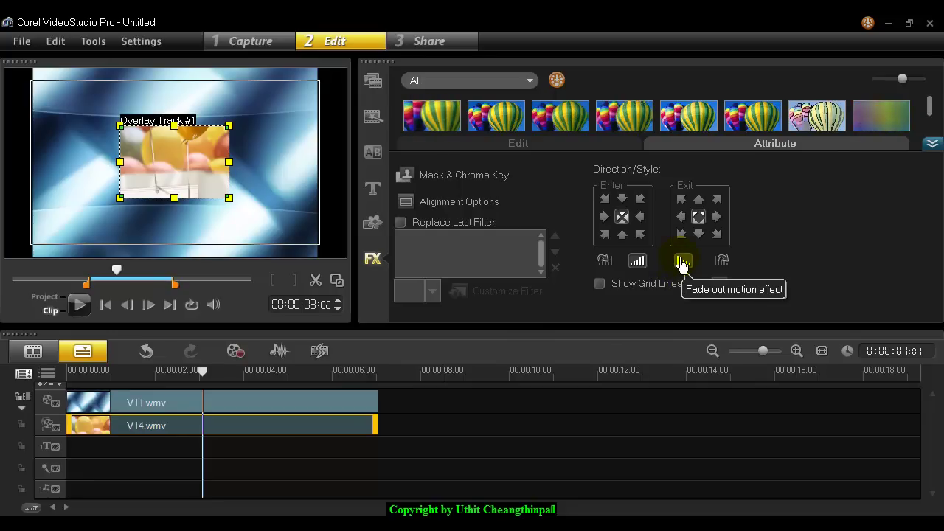
left_click(682, 256)
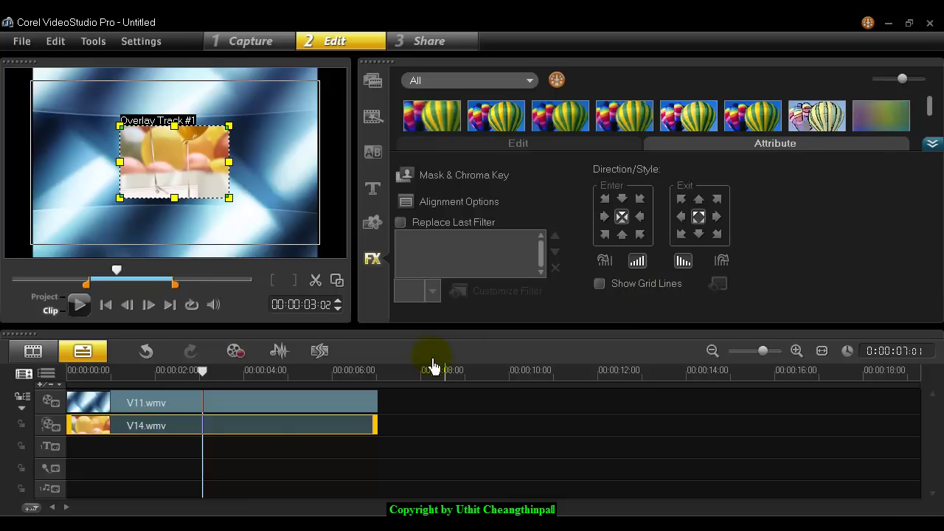
- Play the whole project from the start to review the overlay's fade-in and fade-out
left_click(105, 375)
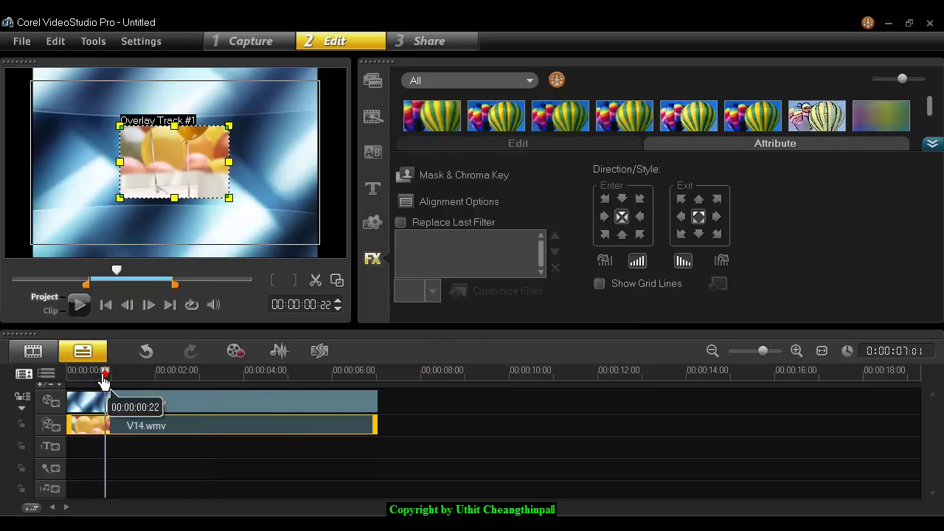
left_click(65, 374)
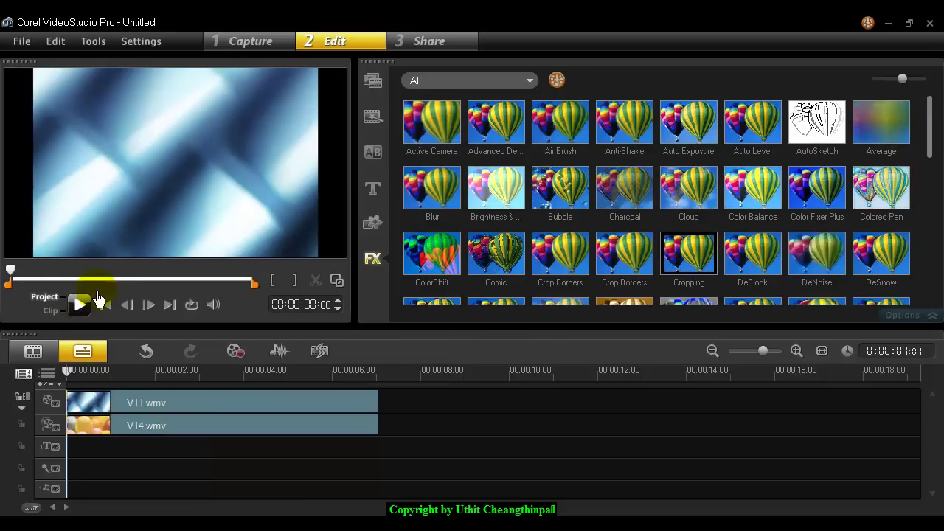
key("space")
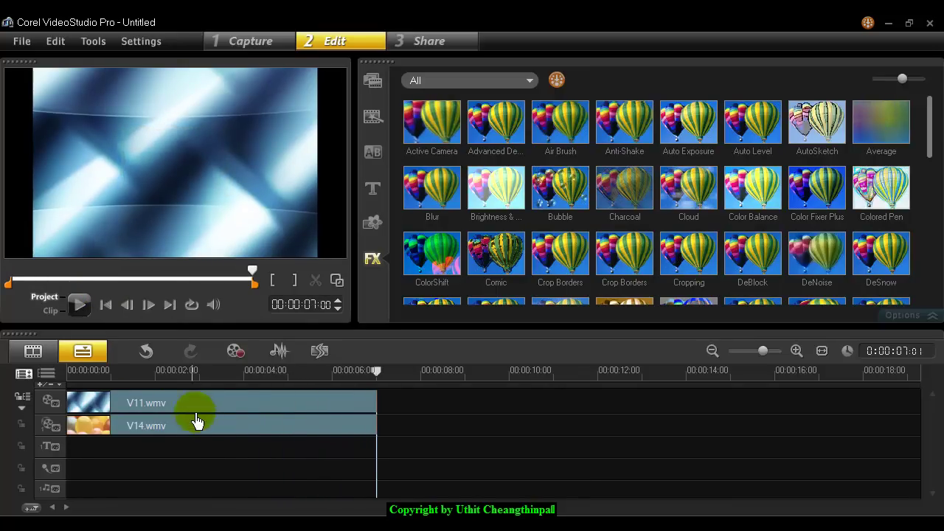
- Set the V14 overlay to enter from the left and exit to the right, and return the playhead to the project's start
left_click(211, 435)
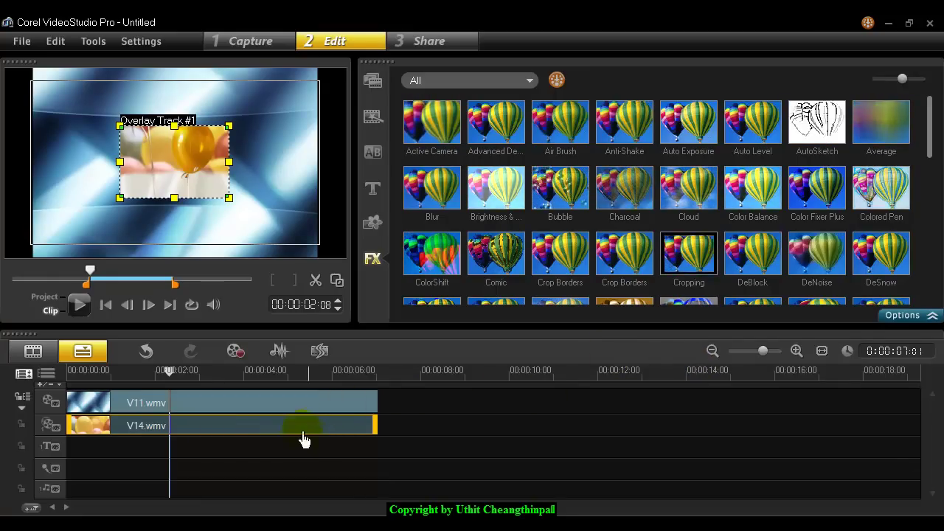
left_click(907, 315)
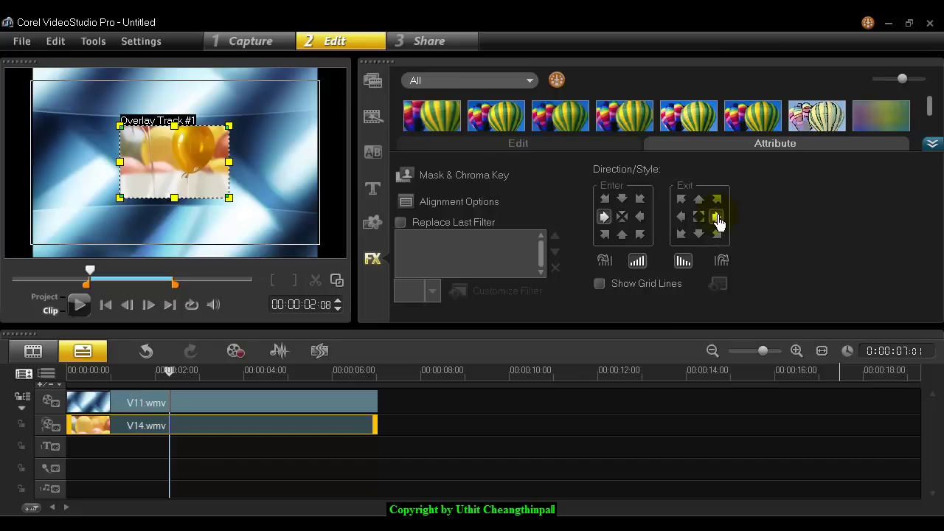
left_click(81, 382)
mouse_move(77, 382)
left_mouse_down()
mouse_move(382, 380)
mouse_move(71, 375)
left_mouse_up()
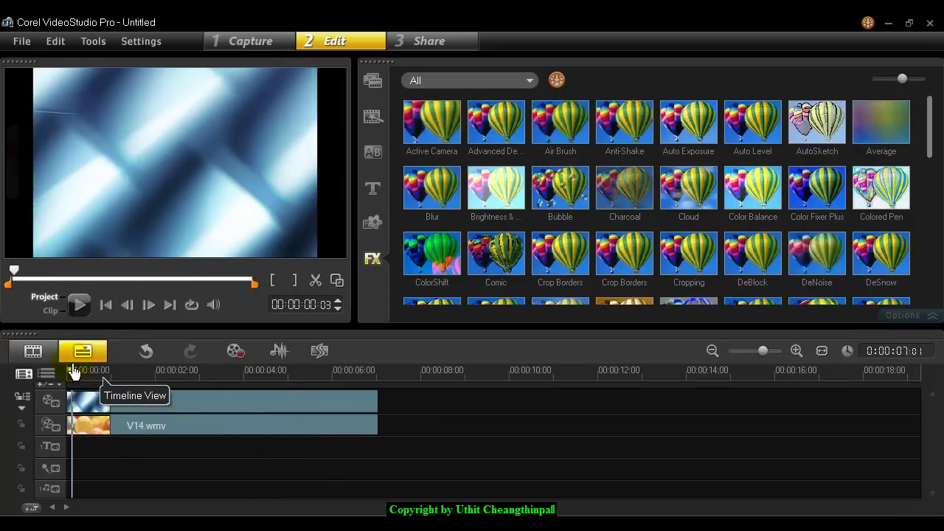
- Play the project from the start and scrub back through the timeline to review the overlay's enter and exit movement
left_click(79, 306)
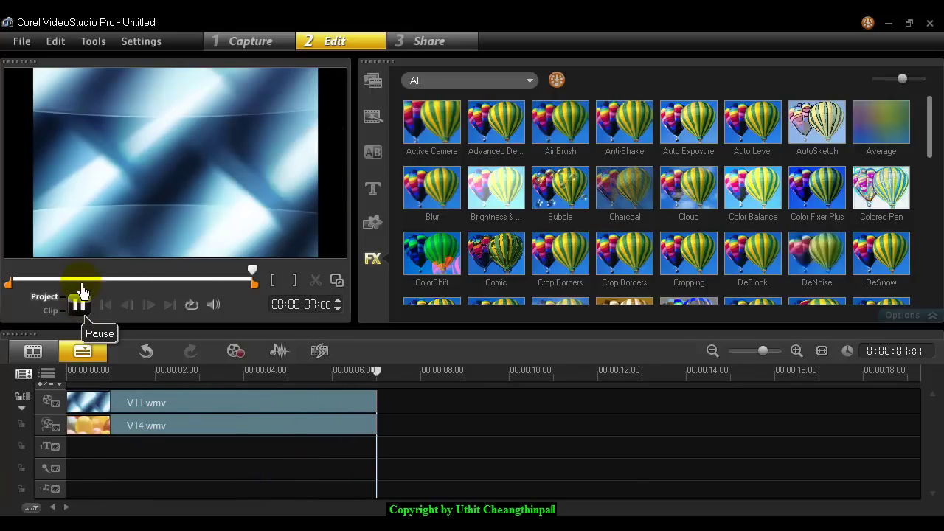
left_click(179, 378)
left_click_drag(179, 385, 277, 382)
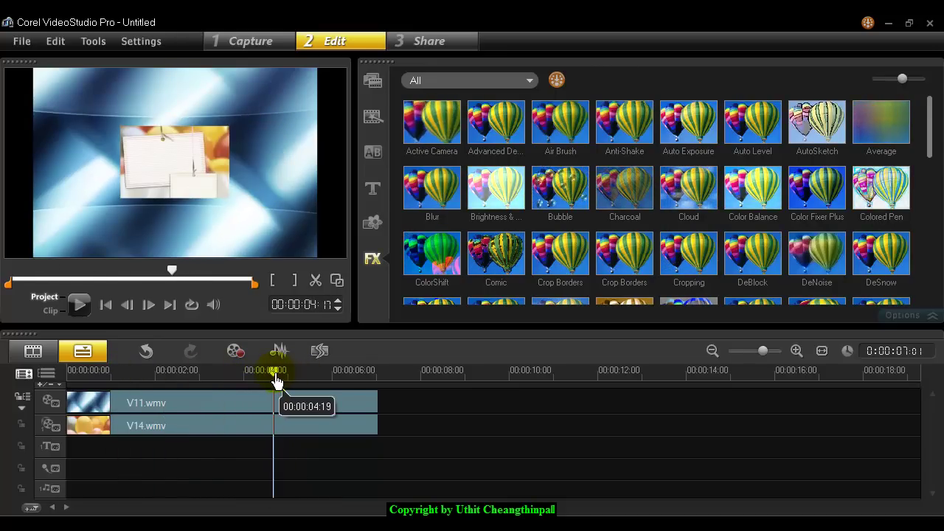
- Apply the rotate-in and rotate-out effects to the V14 overlay clip
left_click(307, 437)
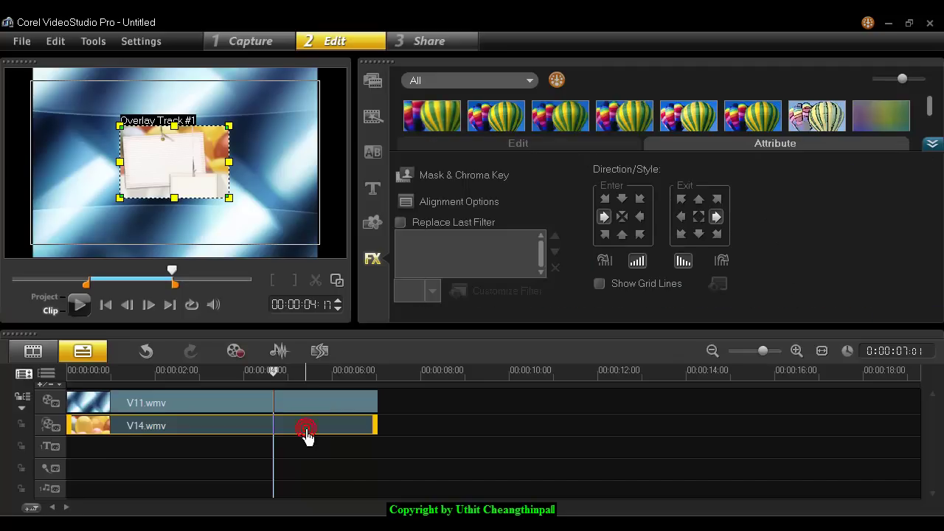
left_click(684, 265)
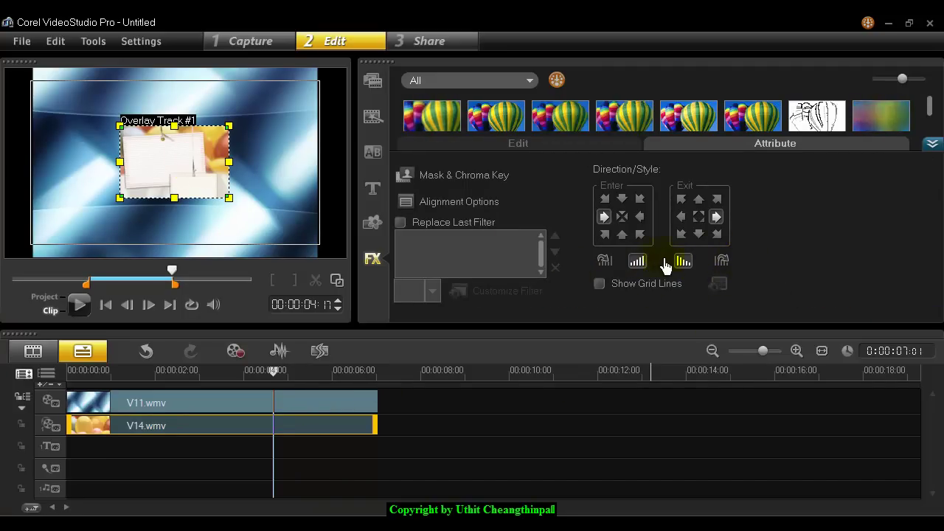
left_click(605, 262)
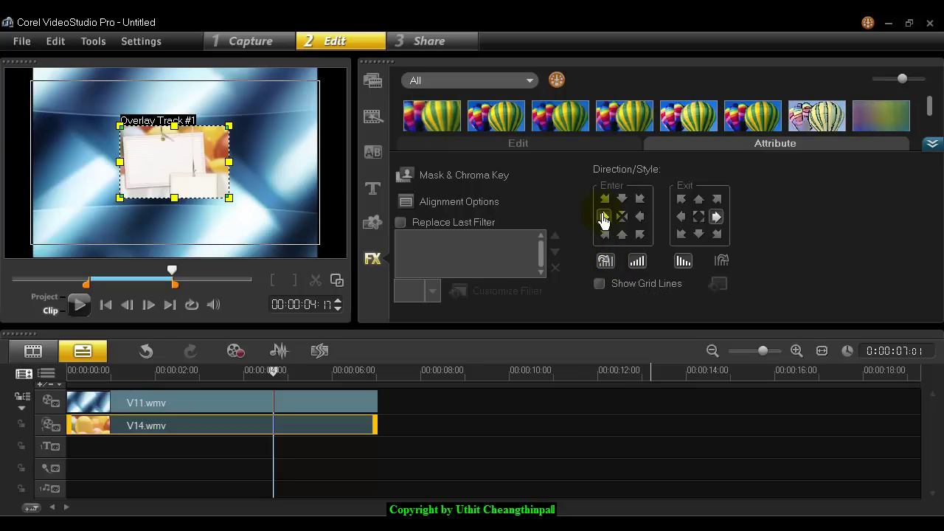
left_click(724, 264)
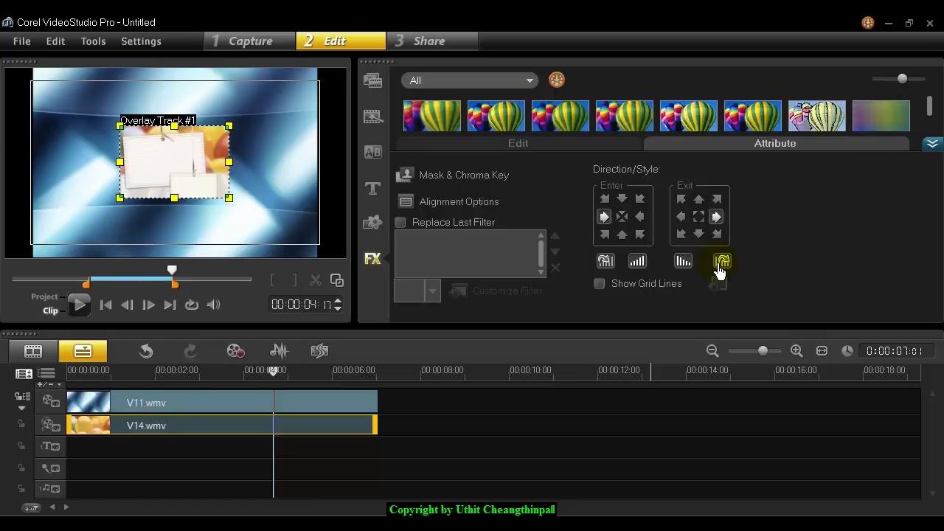
- Scrub through the timeline and play the whole project from the start to review the overlay's rotation
left_click(69, 381)
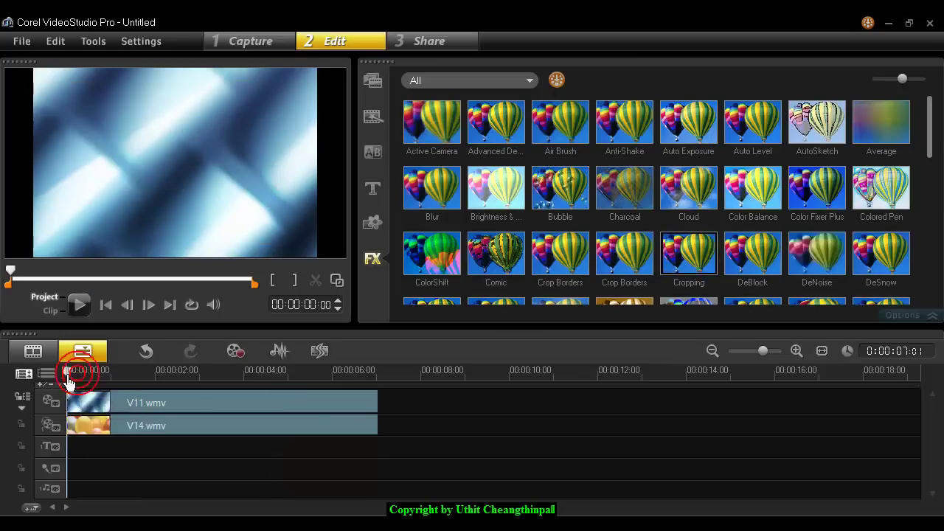
left_click_drag(71, 383, 384, 441)
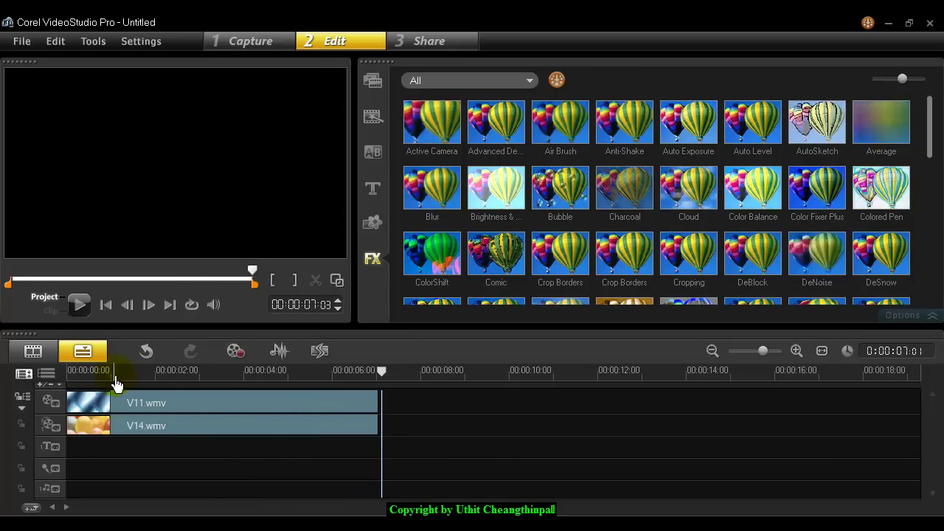
left_click(67, 373)
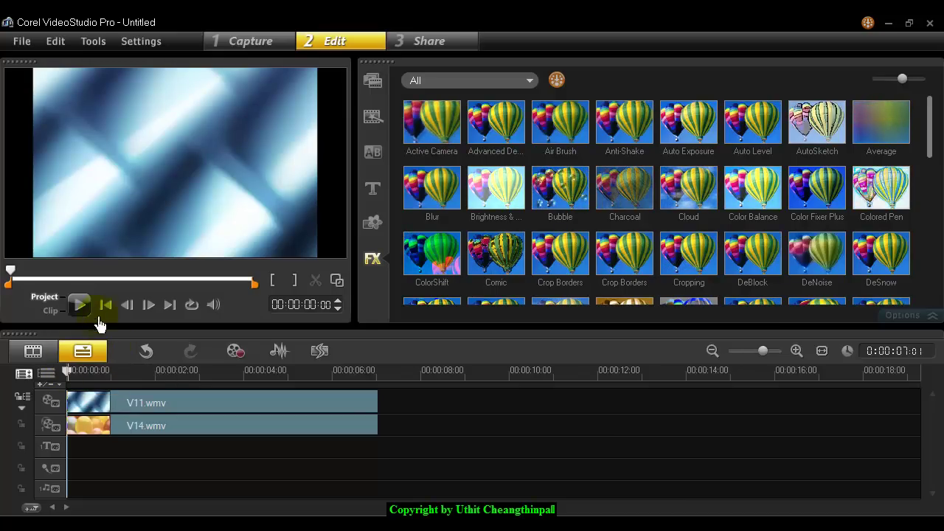
left_click(45, 302)
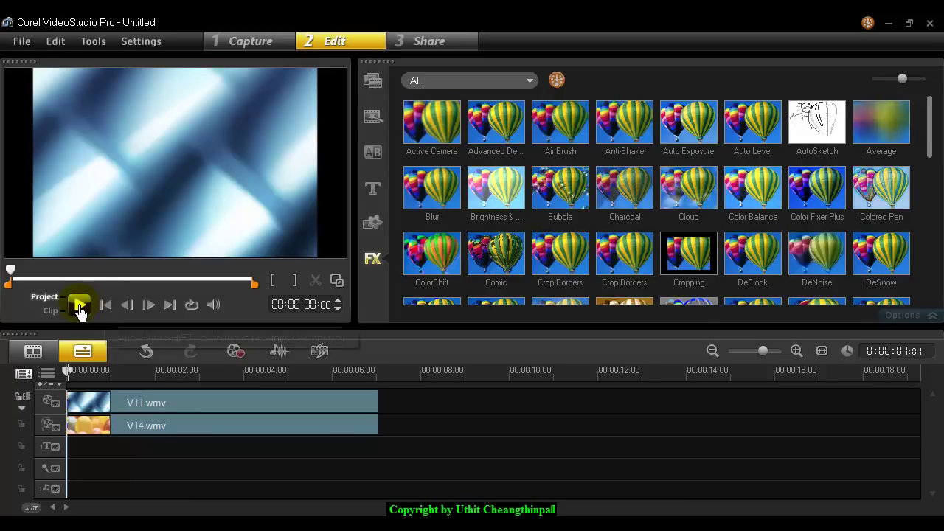
left_click(79, 306)
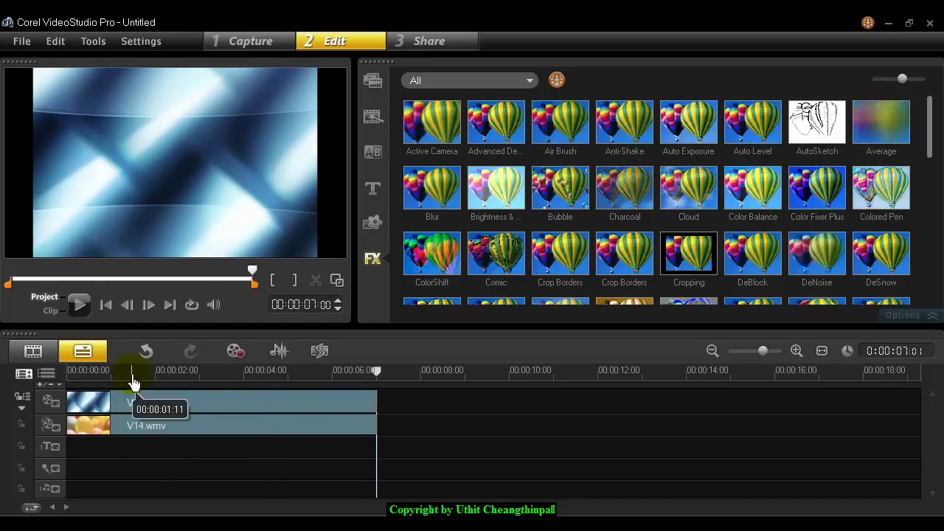
- Turn off the rotate-in and rotate-out effects on the V14 overlay clip
left_click_drag(132, 374, 114, 374)
double_click(171, 428)
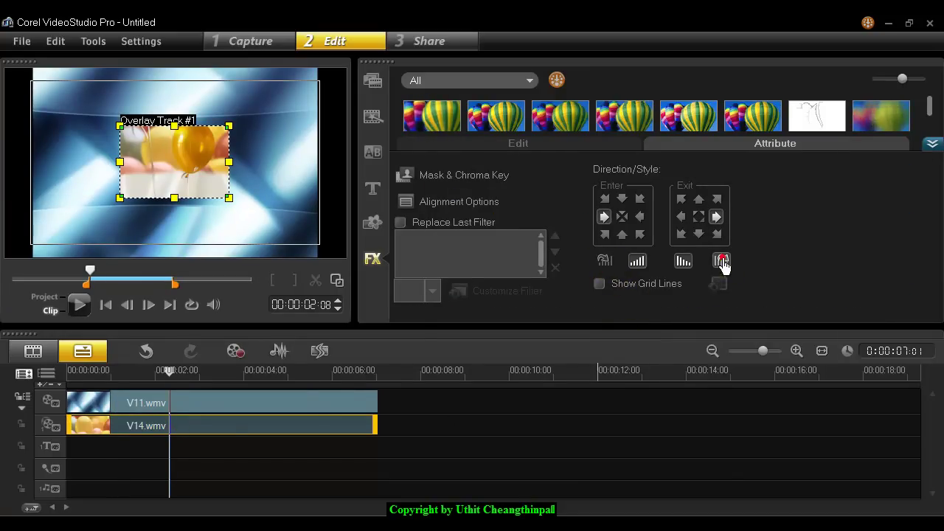
- Return to the project's start and play it to review the overlay's movement without rotation
left_click_drag(127, 374, 66, 376)
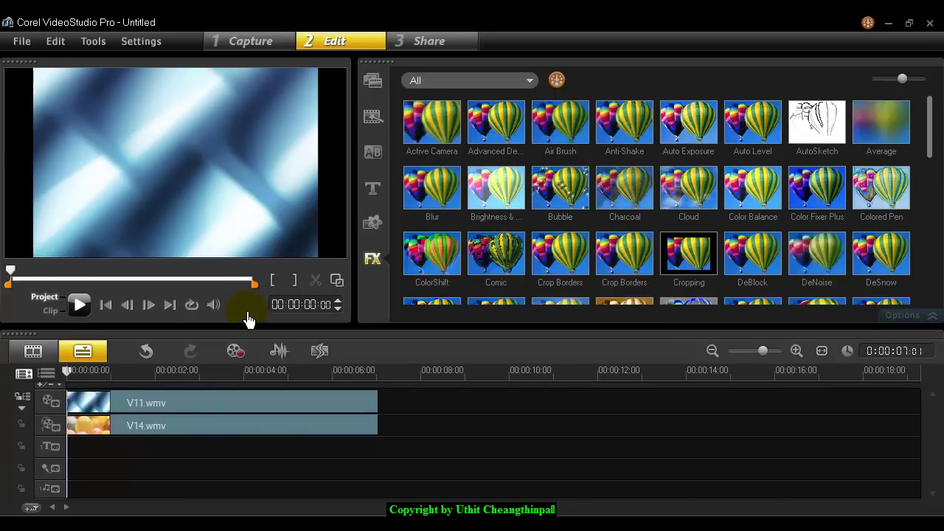
key("space")
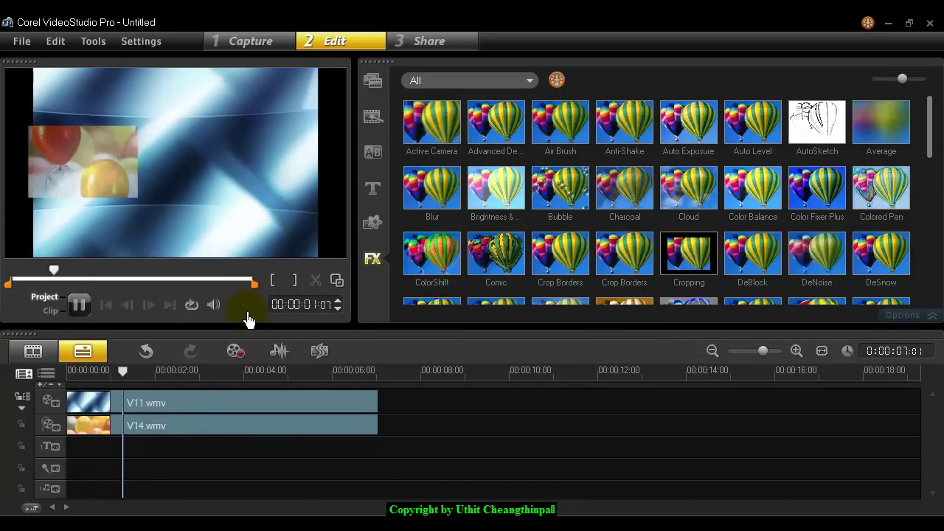